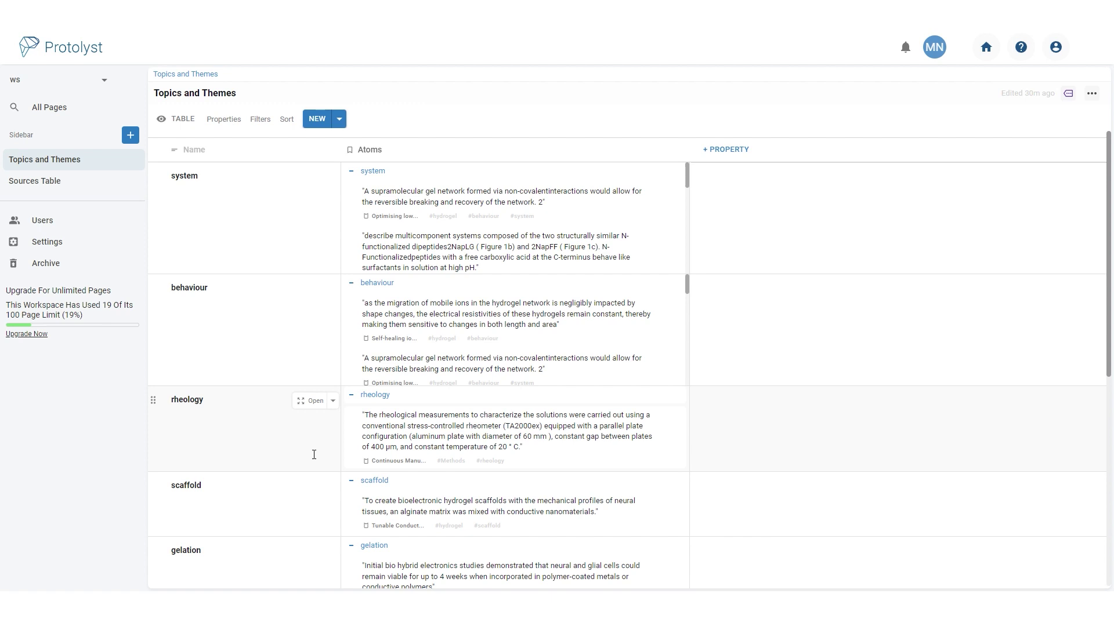
# Open the rheology topic page from the Topics and Themes table
pyautogui.scroll(-3, 314, 455)
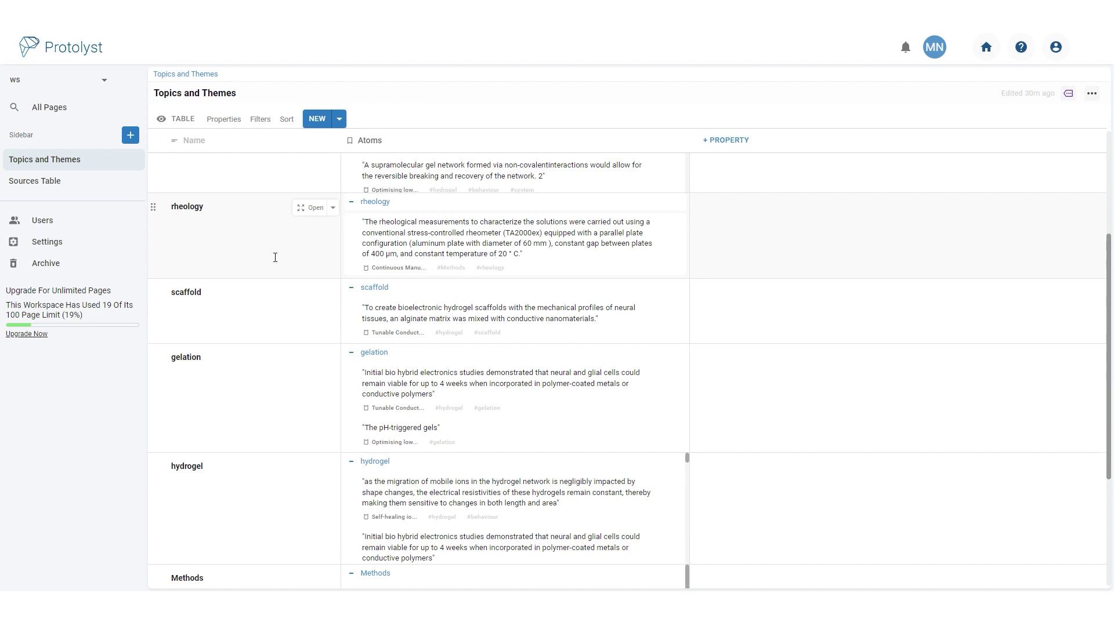
pyautogui.scroll(-3, 274, 260)
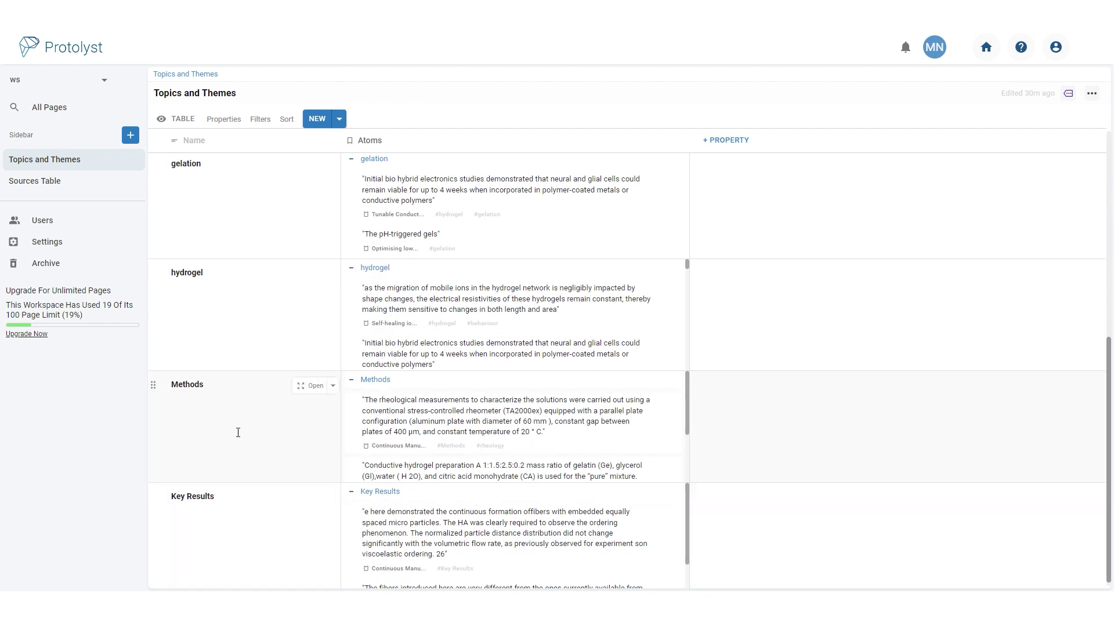
pyautogui.scroll(3, 250, 447)
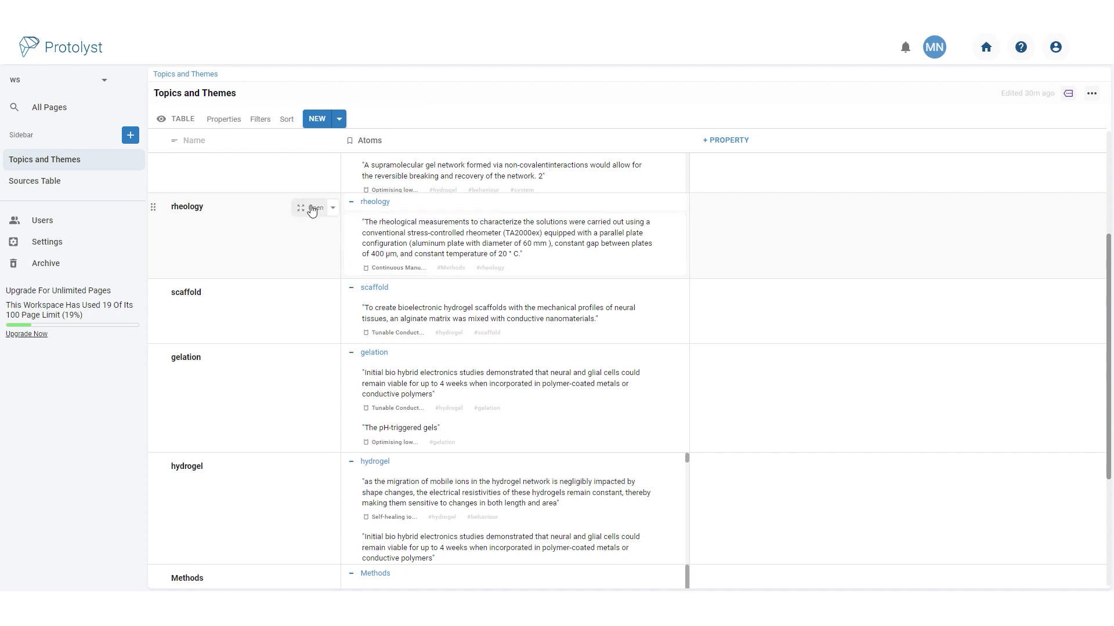
pyautogui.click(312, 209)
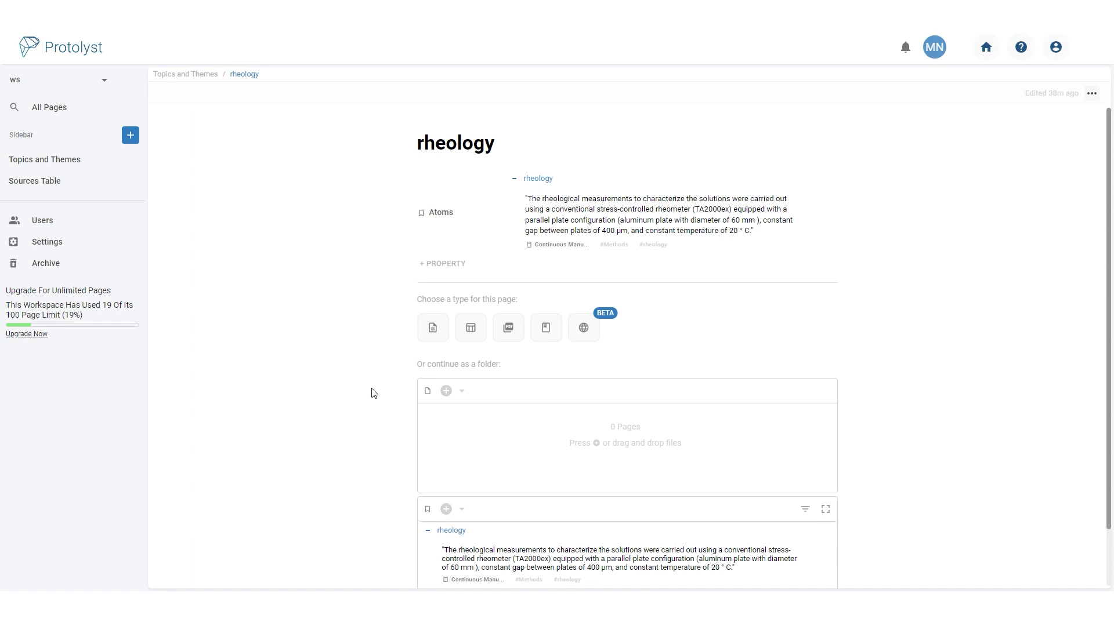
# Move the rheology page so that it sits under the Methods page in Topics and Themes
pyautogui.click(1091, 94)
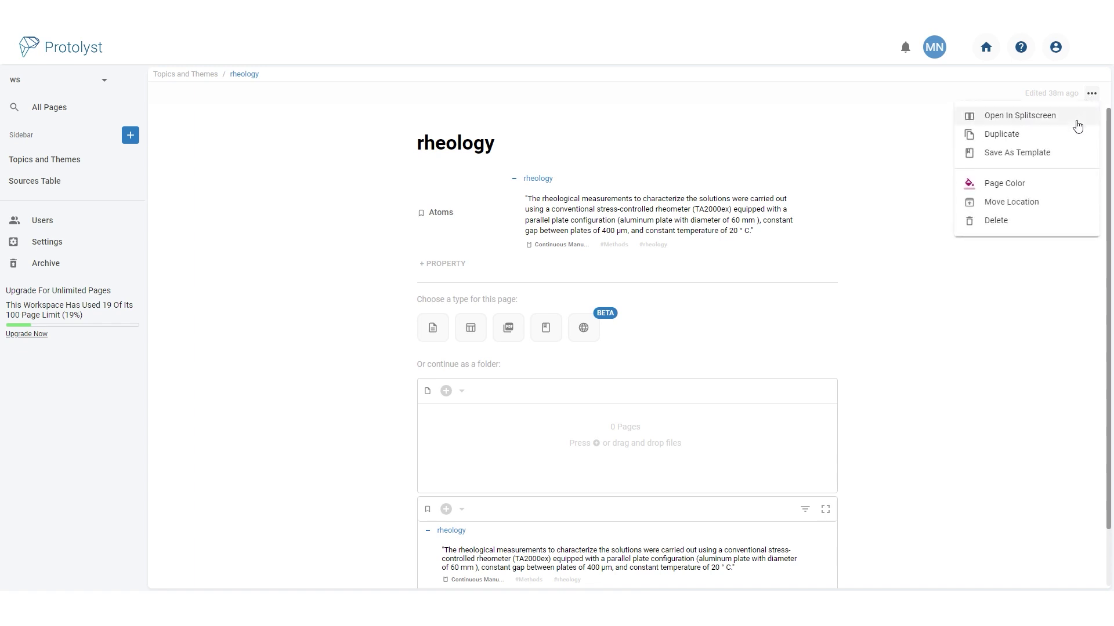
pyautogui.click(1036, 213)
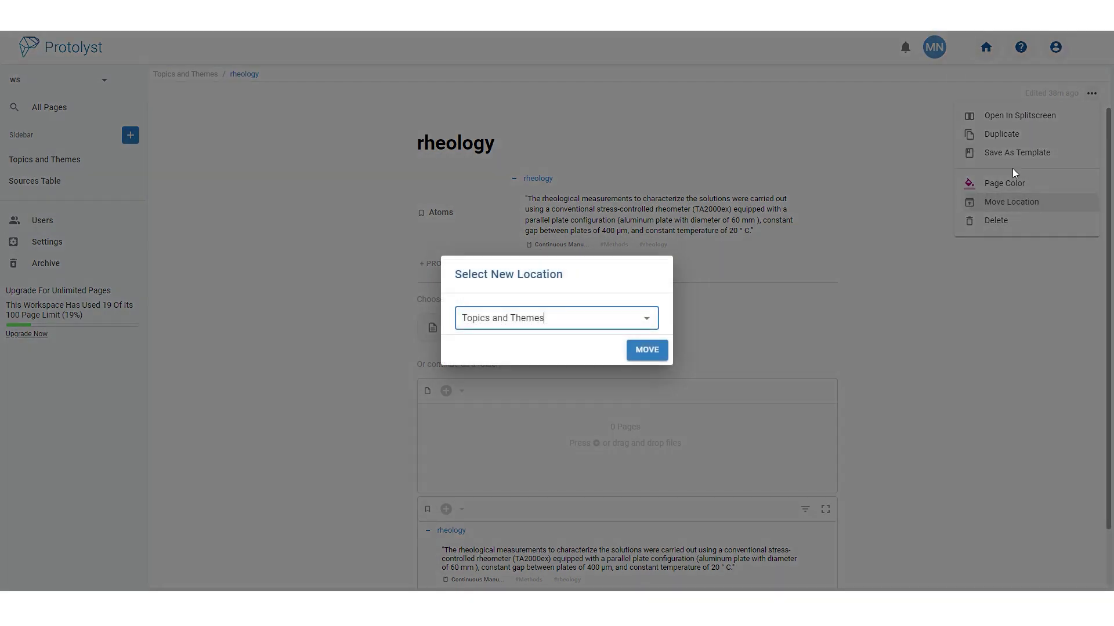
pyautogui.click(656, 321)
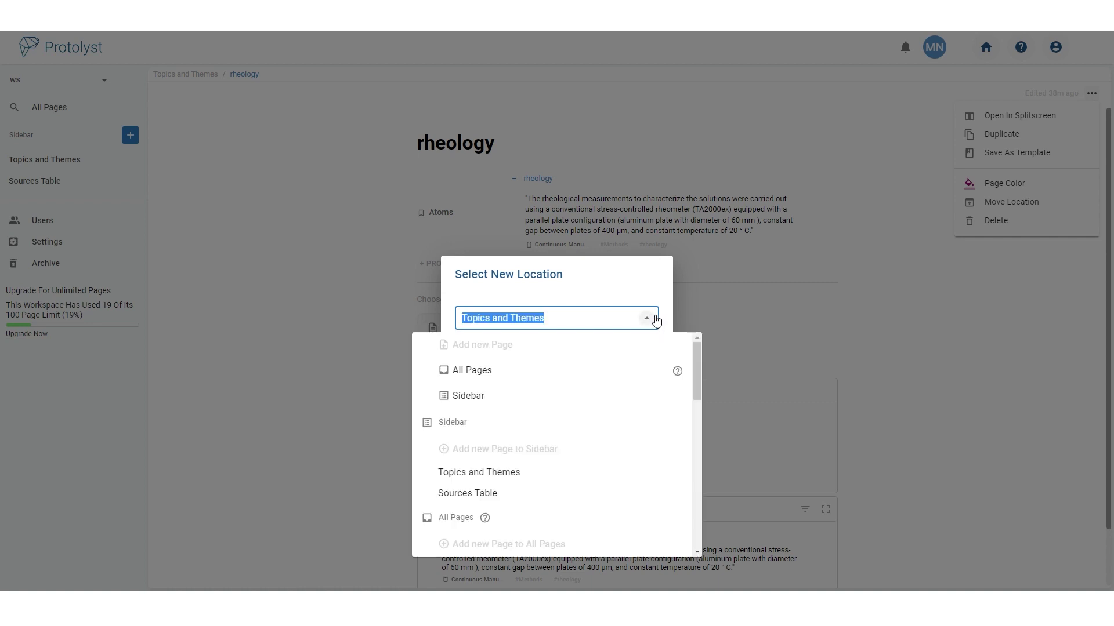
pyautogui.scroll(-10, 610, 422)
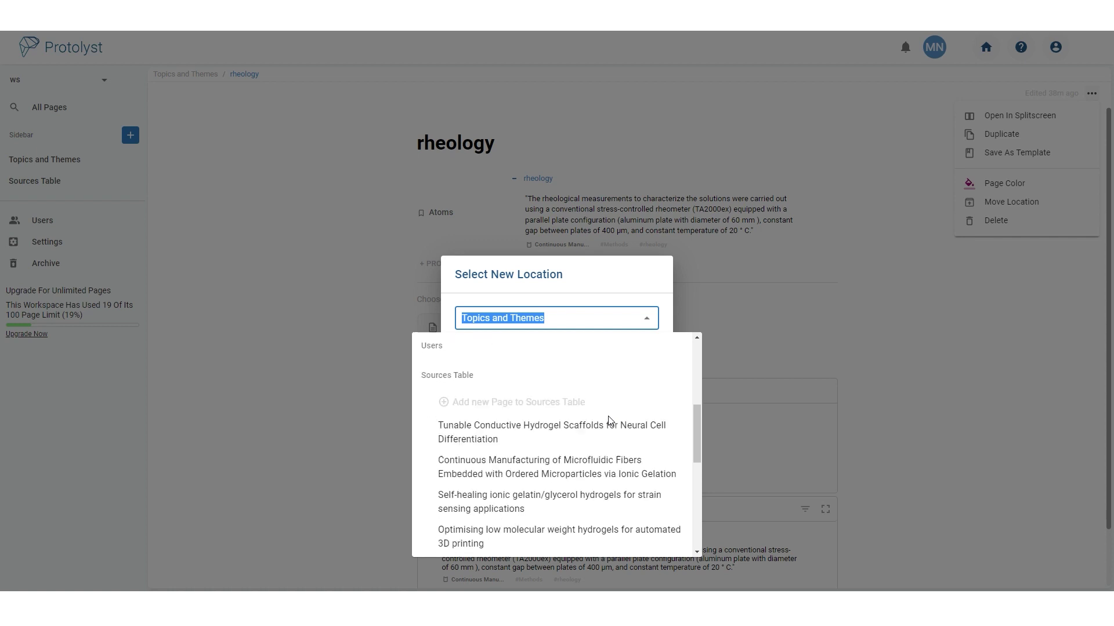
pyautogui.scroll(-3, 610, 422)
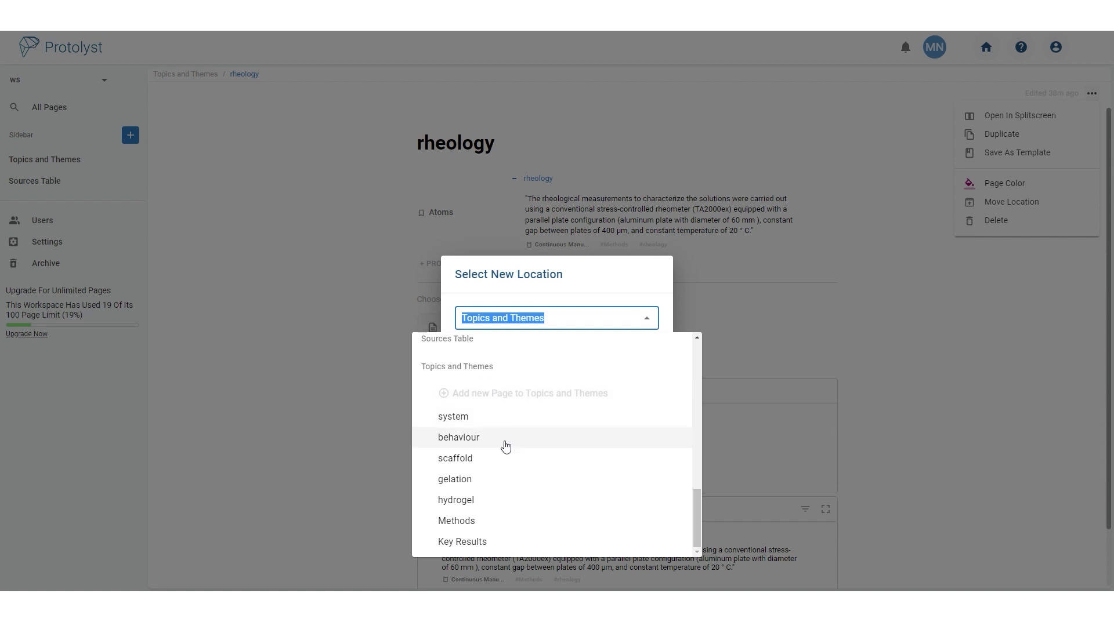
pyautogui.click(476, 522)
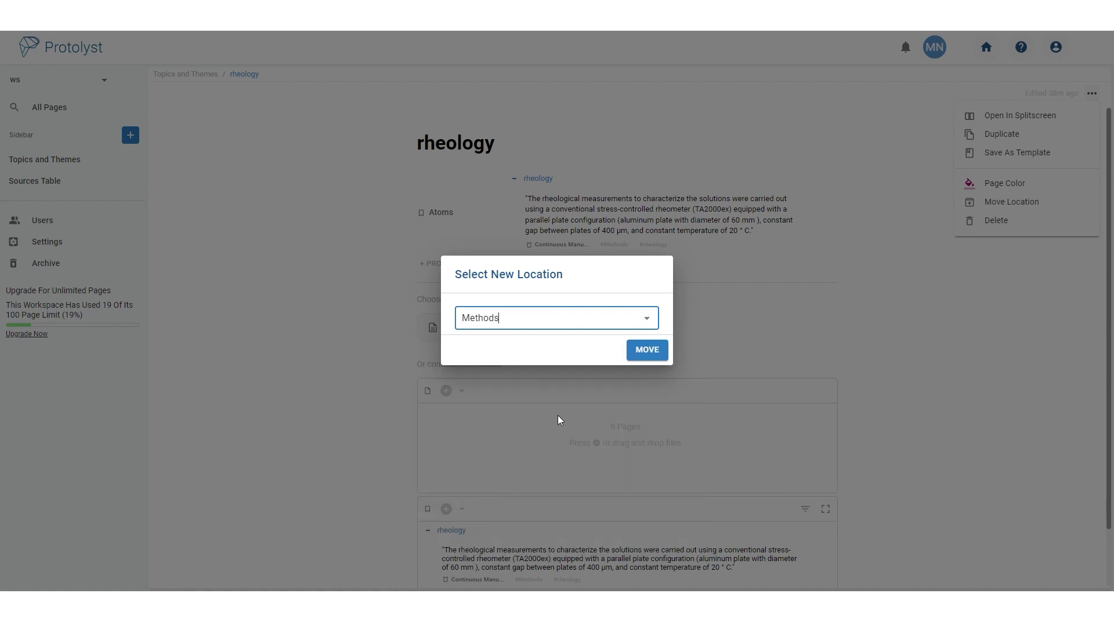
pyautogui.click(646, 349)
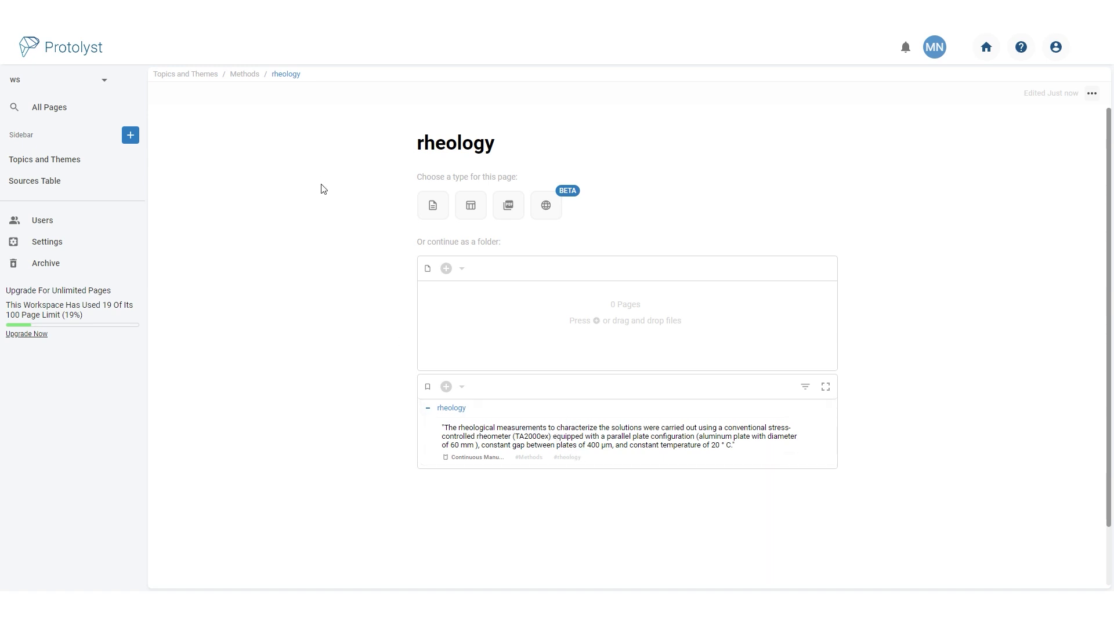
# Return to the Topics and Themes table and examine the atoms grouped under rheology in the Methods row
pyautogui.click(197, 80)
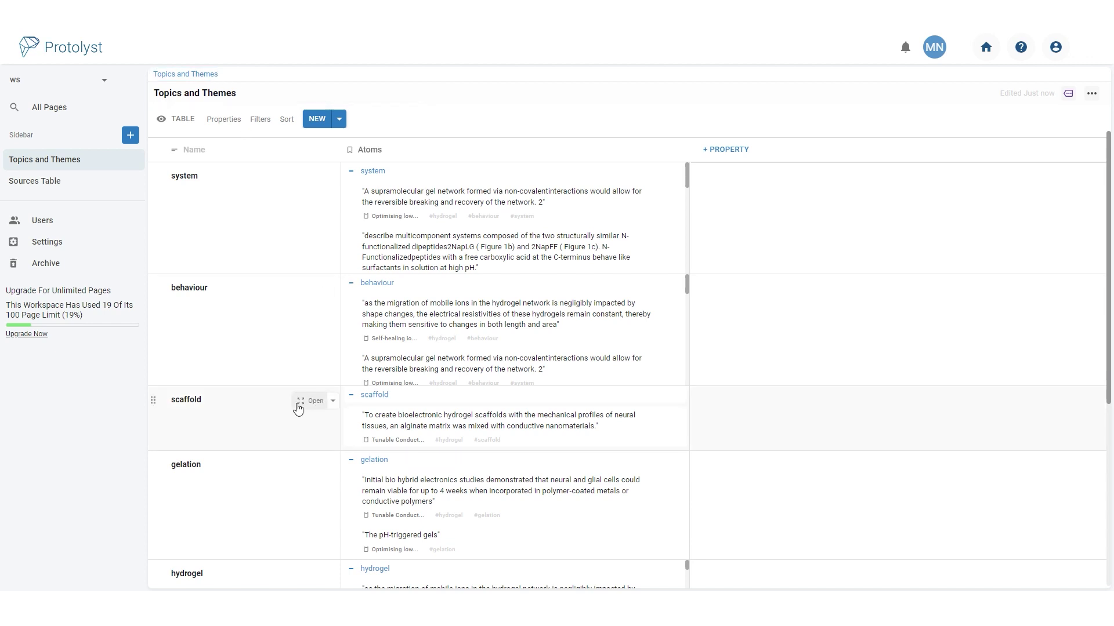
pyautogui.scroll(-5, 297, 408)
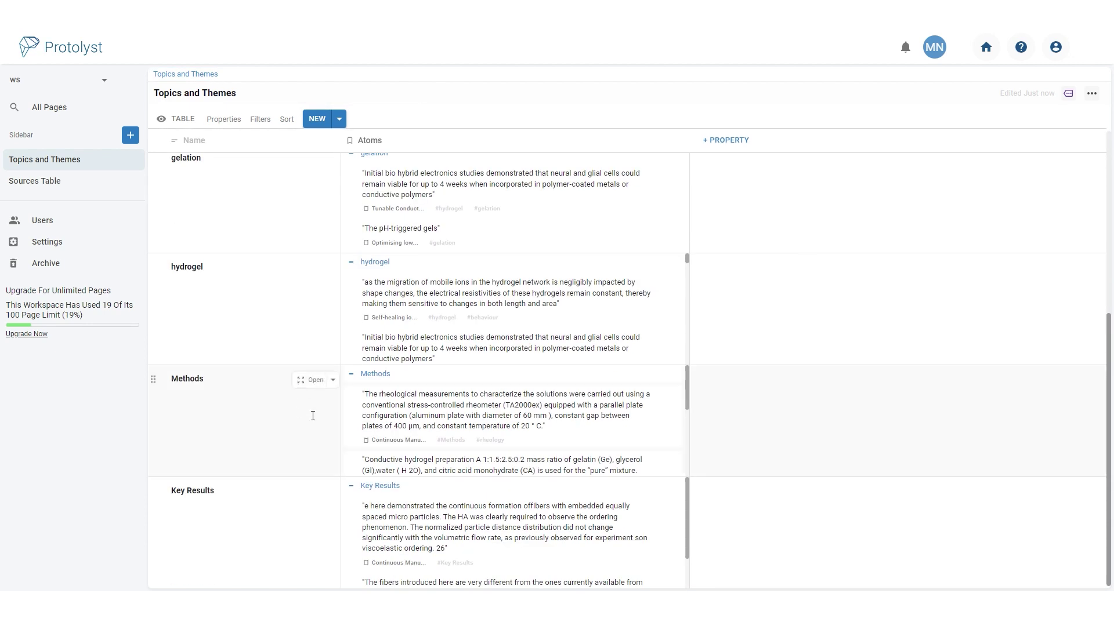
pyautogui.scroll(1, 542, 421)
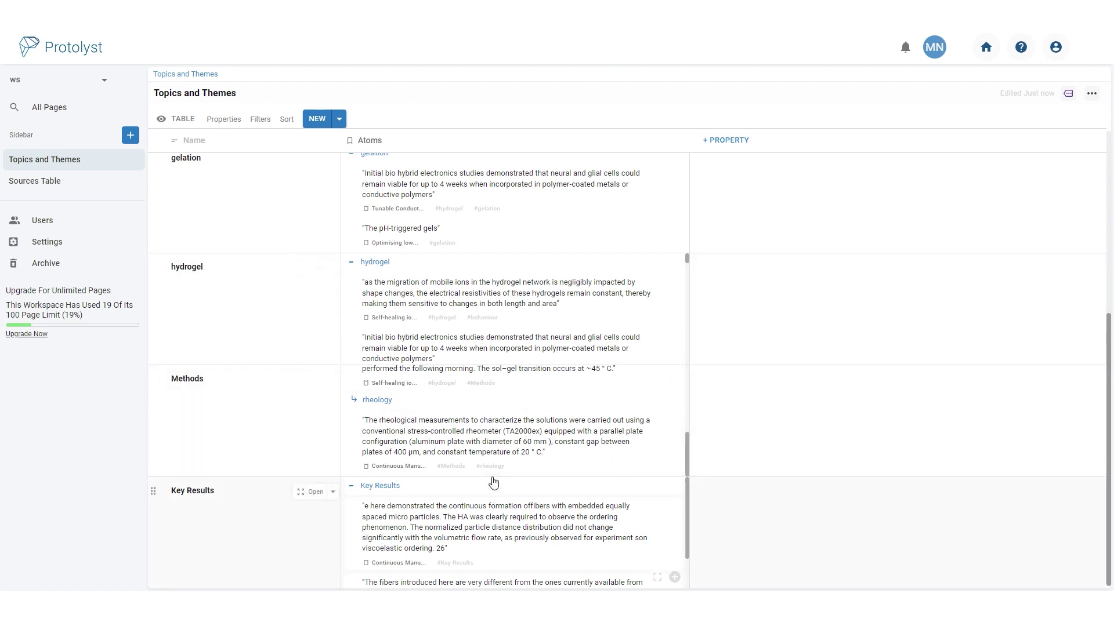
# Open the paper "Hierarchical Composite Self-Sorted Supramolecular Gel Noodles" from the Sources Table
pyautogui.click(83, 186)
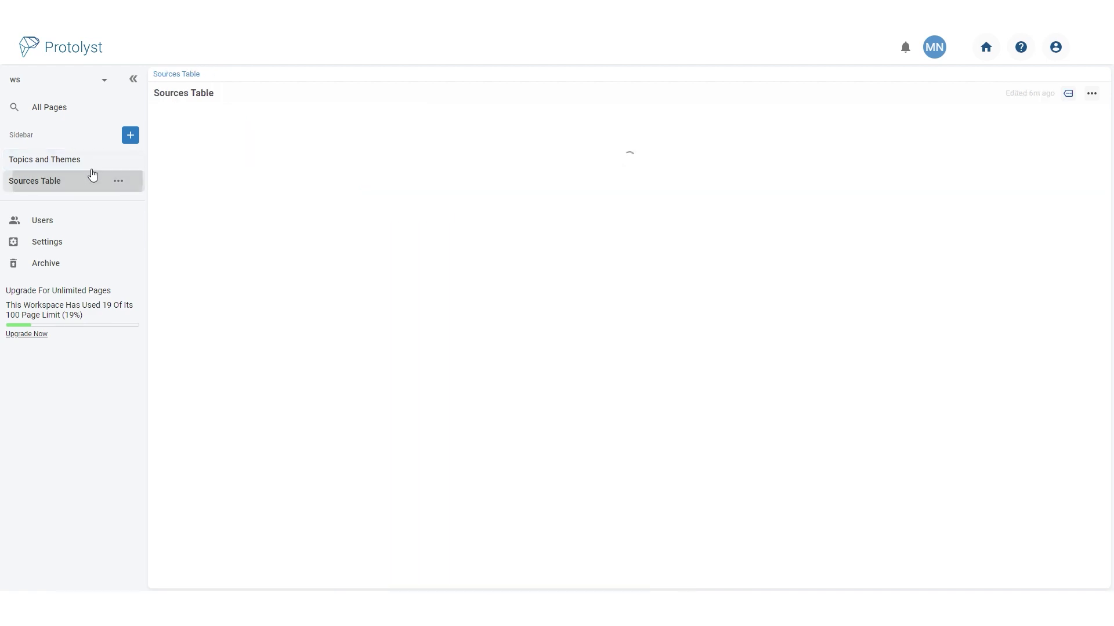
pyautogui.scroll(-5, 273, 443)
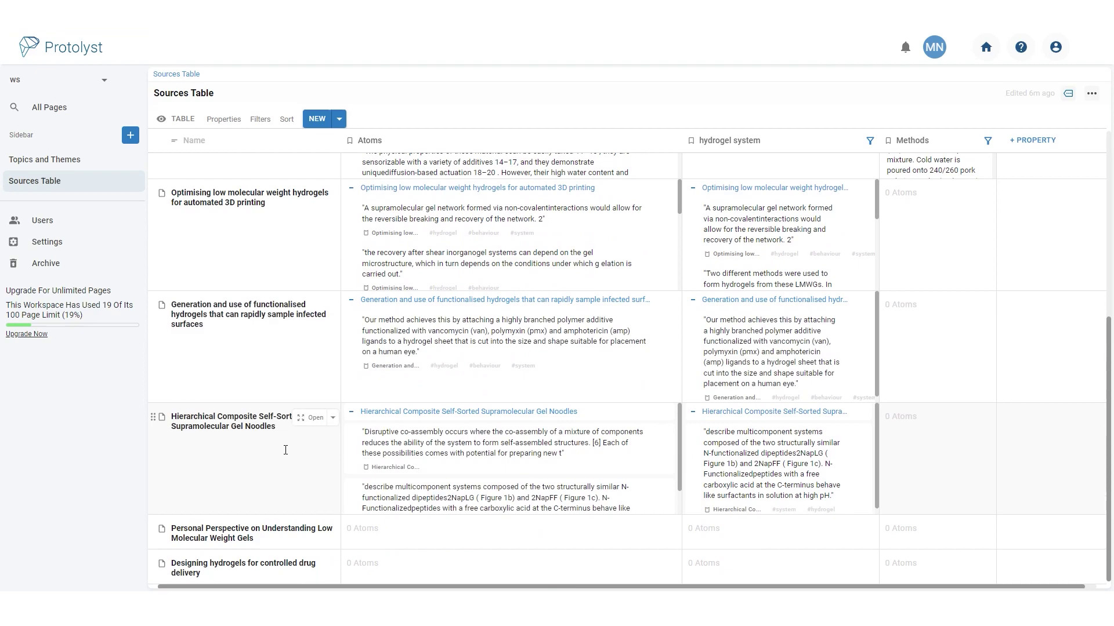
pyautogui.click(314, 431)
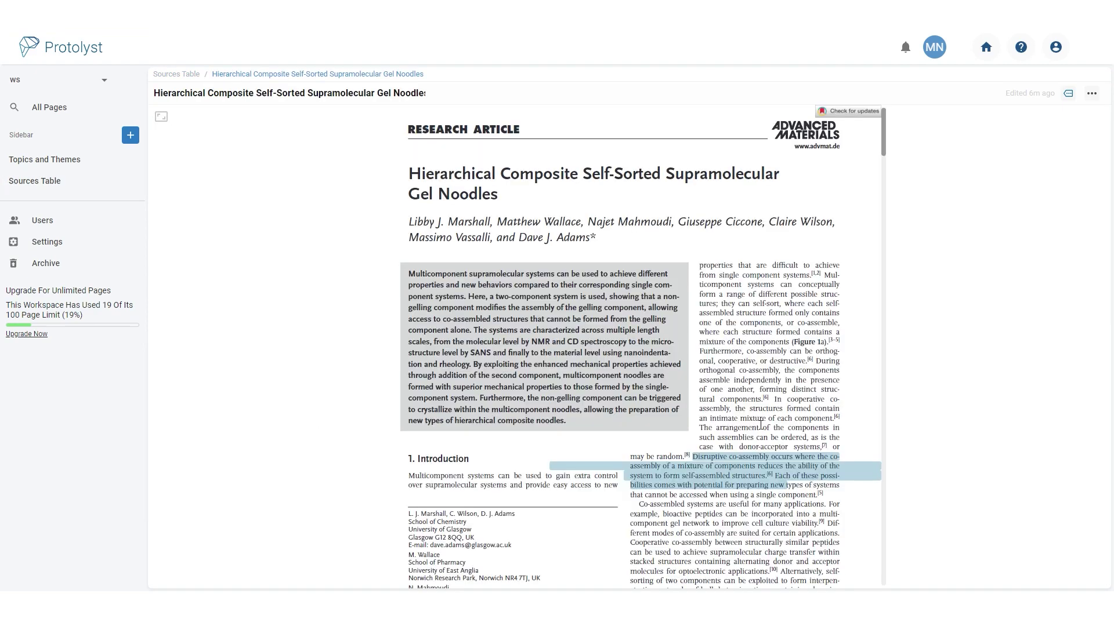
# Highlight the Results and Discussion passage from "In comparison, 2NapLG forms" to "containing a mixture" as an atom and tag it with rheology
pyautogui.scroll(-15, 760, 425)
pyautogui.scroll(3, 760, 425)
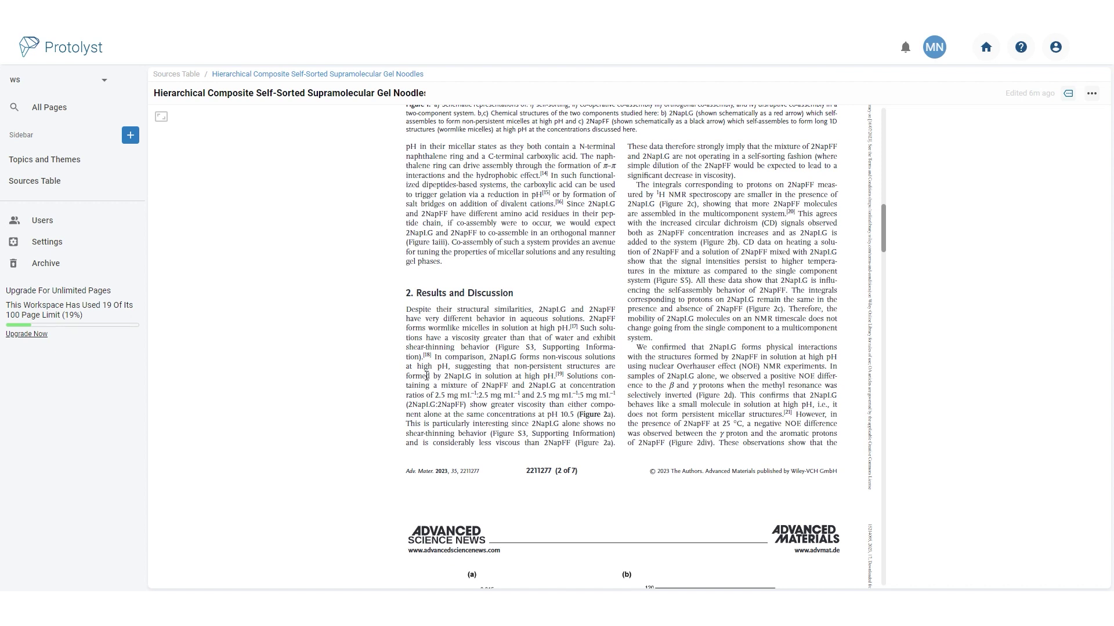
pyautogui.moveTo(434, 357); pyautogui.dragTo(468, 387)
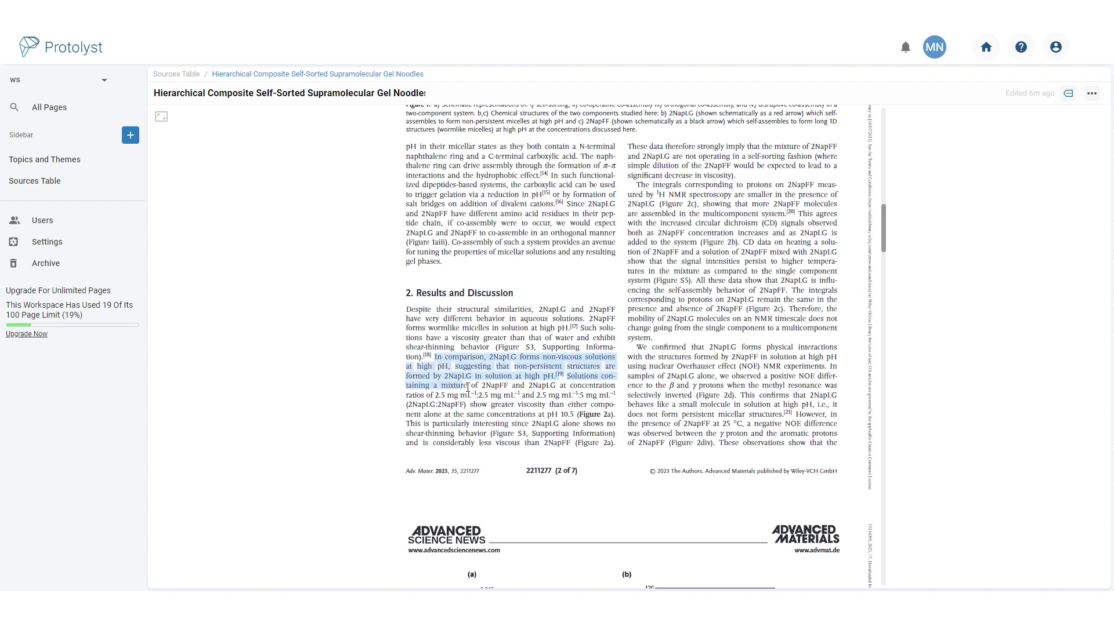
pyautogui.click(514, 342)
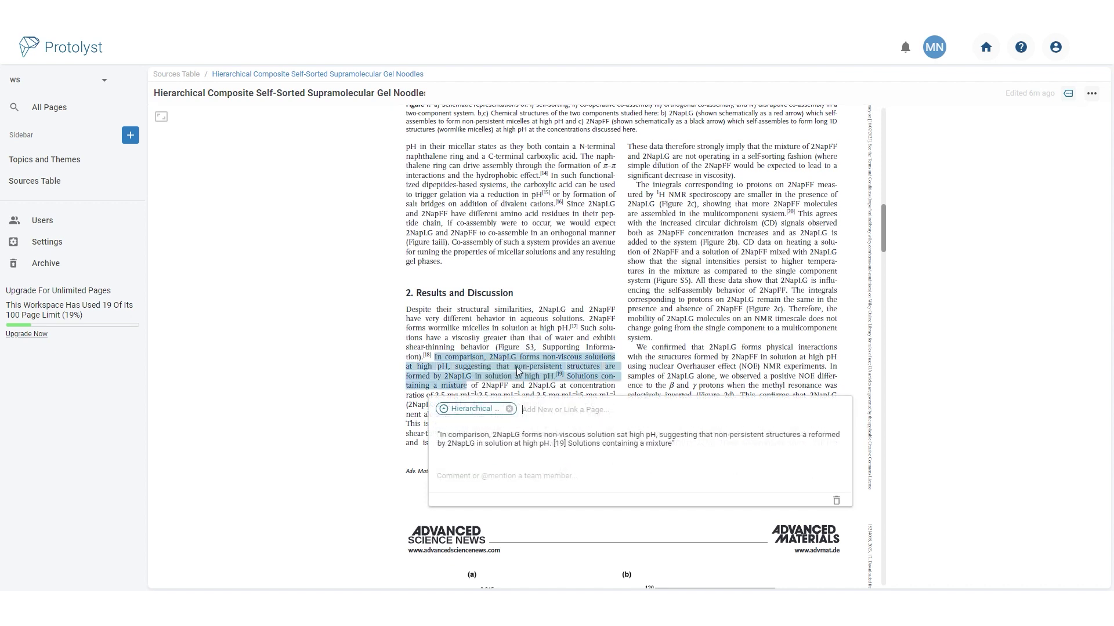
pyautogui.write('rhe')
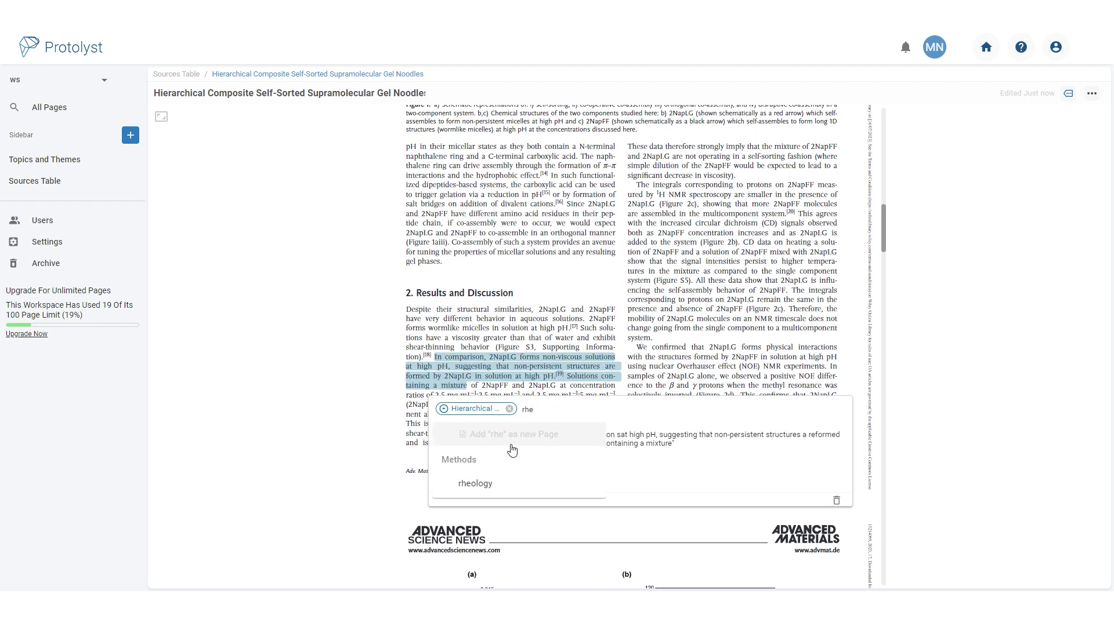
pyautogui.click(510, 487)
pyautogui.click(374, 406)
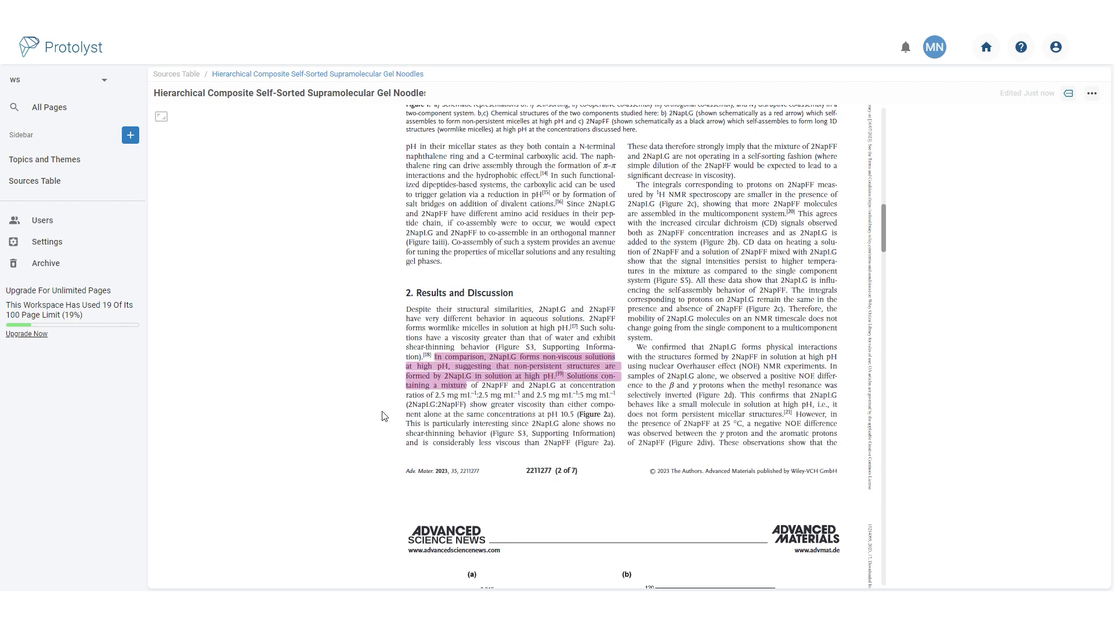
# Go back to Topics and Themes and check the Methods row for the new atom under rheology
pyautogui.click(76, 165)
pyautogui.scroll(-4, 292, 474)
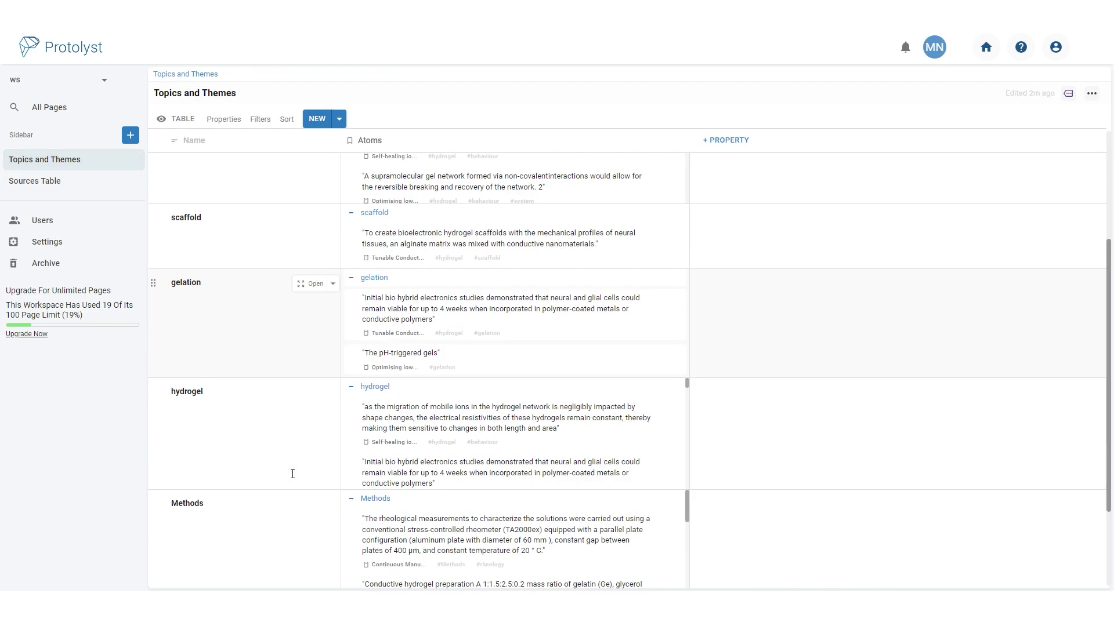
pyautogui.scroll(-1, 293, 474)
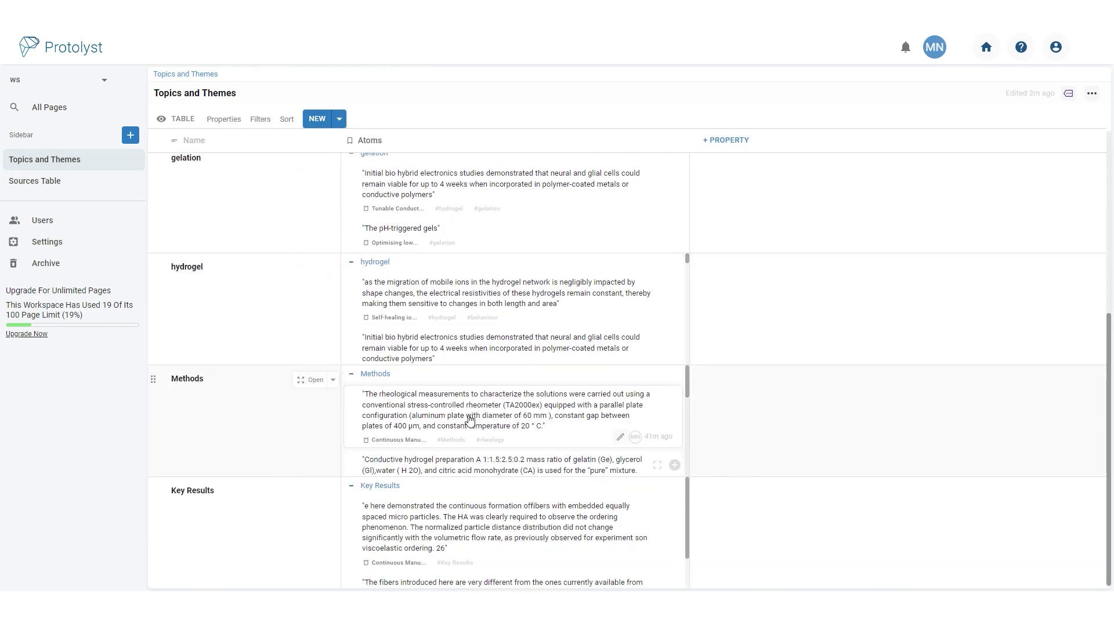
pyautogui.scroll(-3, 481, 436)
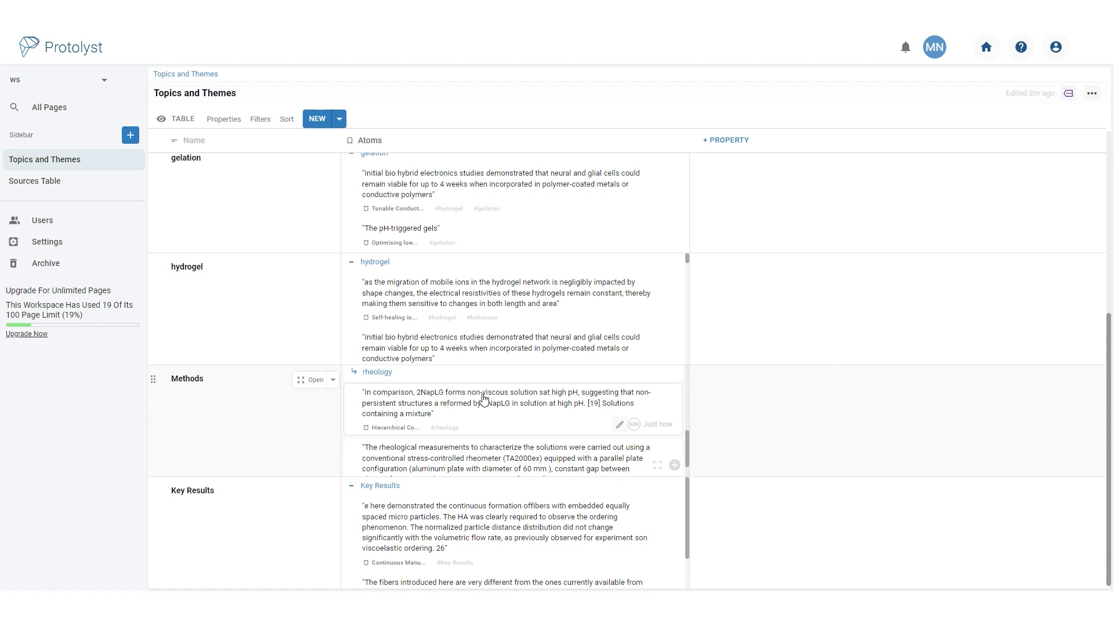
# Add a Sub Pages property named "Sub Tags" to the Topics and Themes table, placed before the Atoms column
pyautogui.click(725, 140)
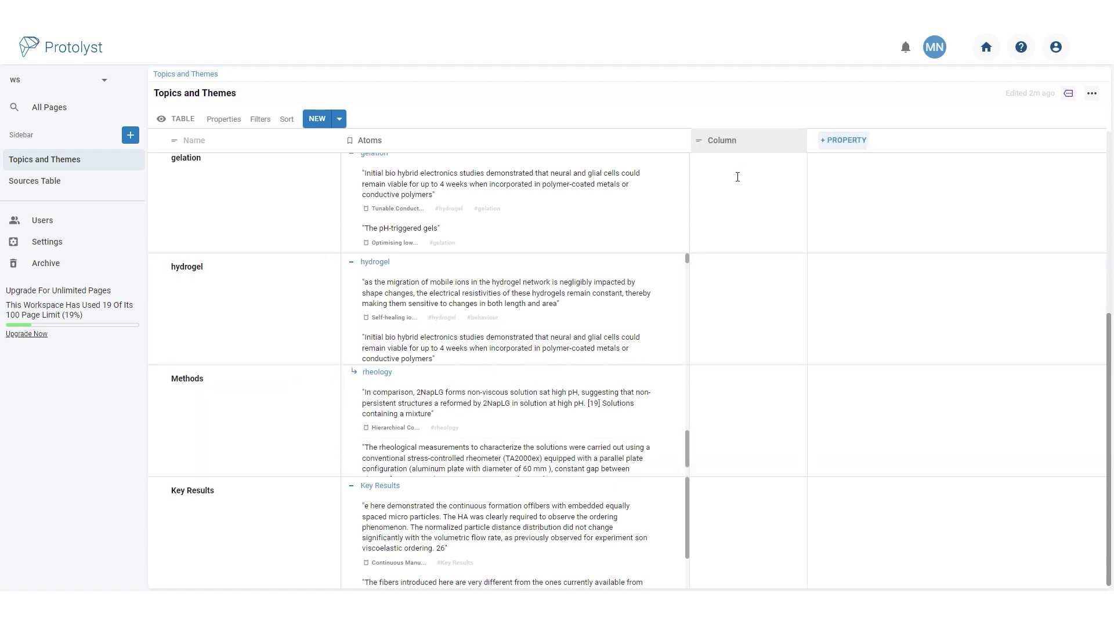
pyautogui.click(759, 223)
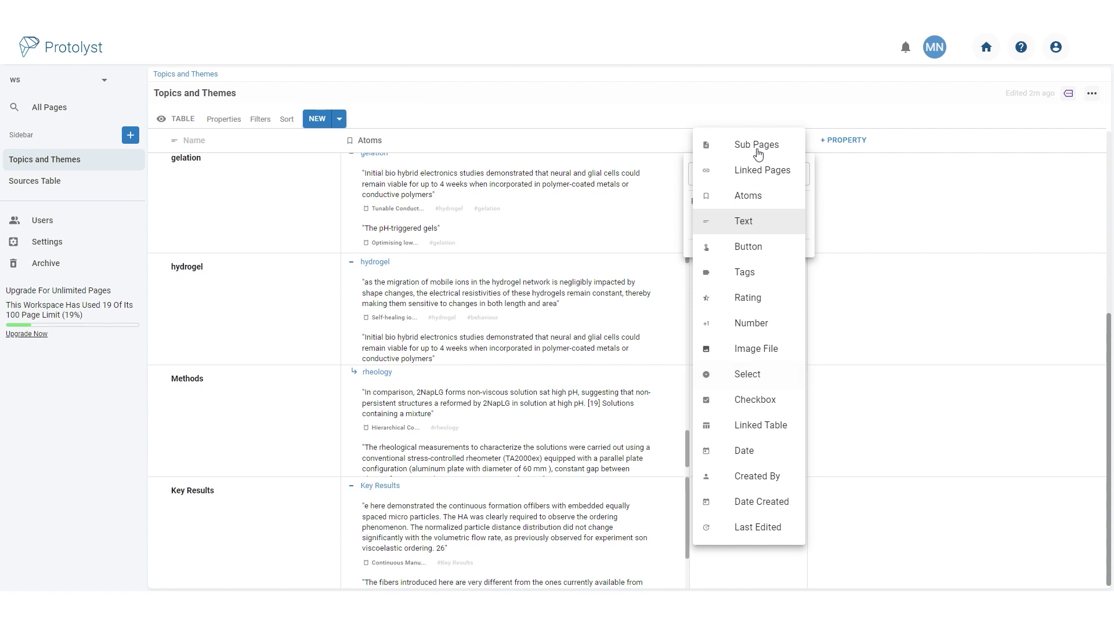
pyautogui.click(714, 142)
pyautogui.moveTo(715, 178); pyautogui.dragTo(694, 180)
pyautogui.write('Tags')
pyautogui.click(774, 92)
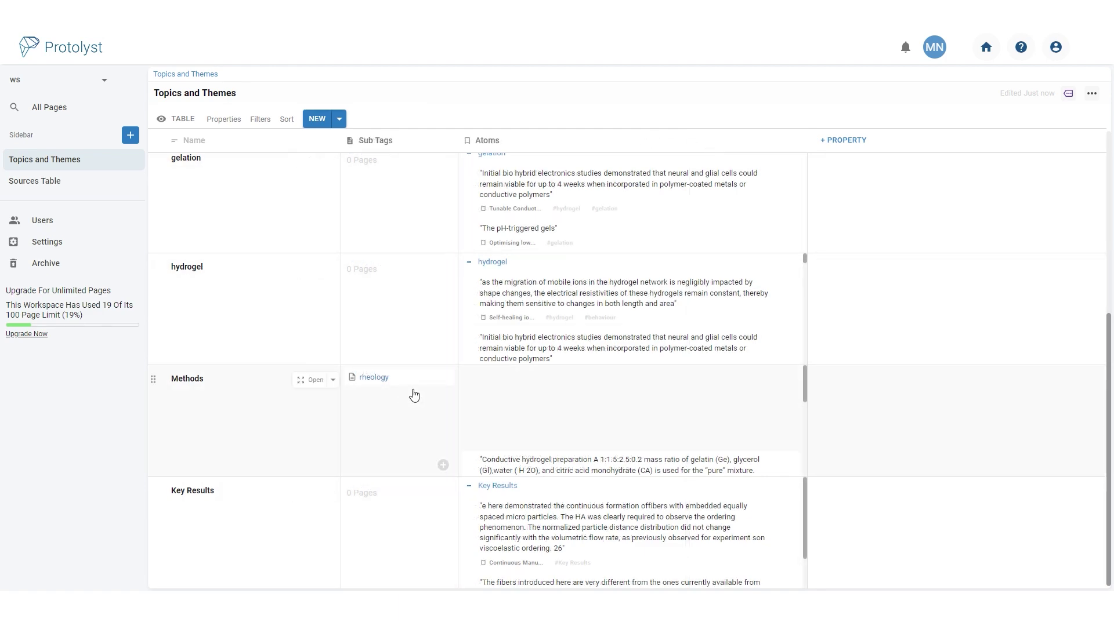
pyautogui.scroll(3, 630, 415)
pyautogui.scroll(-7, 629, 470)
pyautogui.scroll(-3, 901, 471)
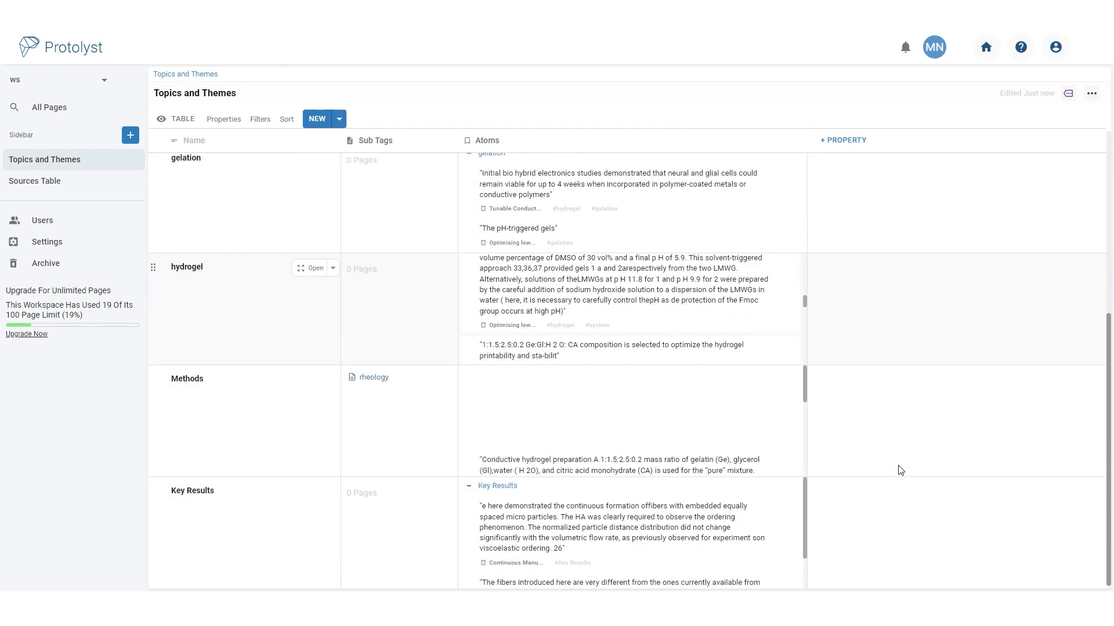